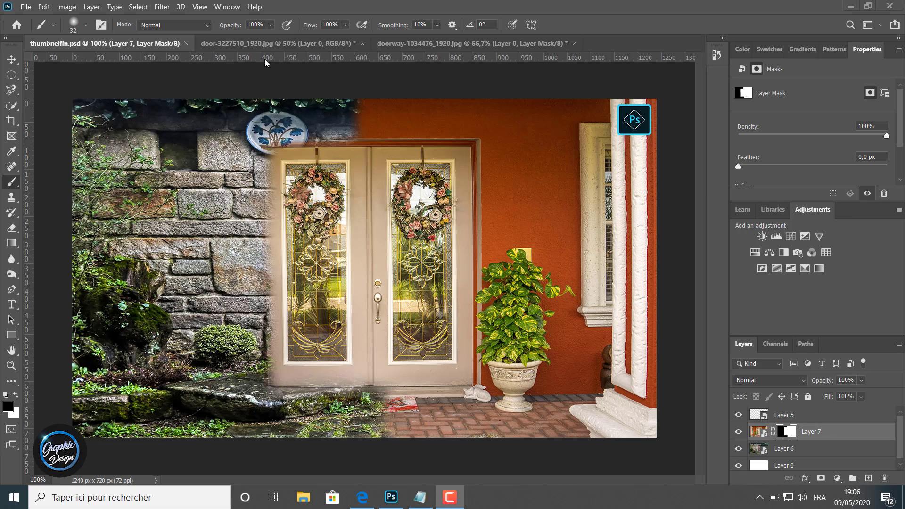
# Compare the finished composite thumbnelfin.psd with the source photos door-3227510_1920.jpg and doorway-1034476_1920.jpg
pyautogui.click(259, 43)
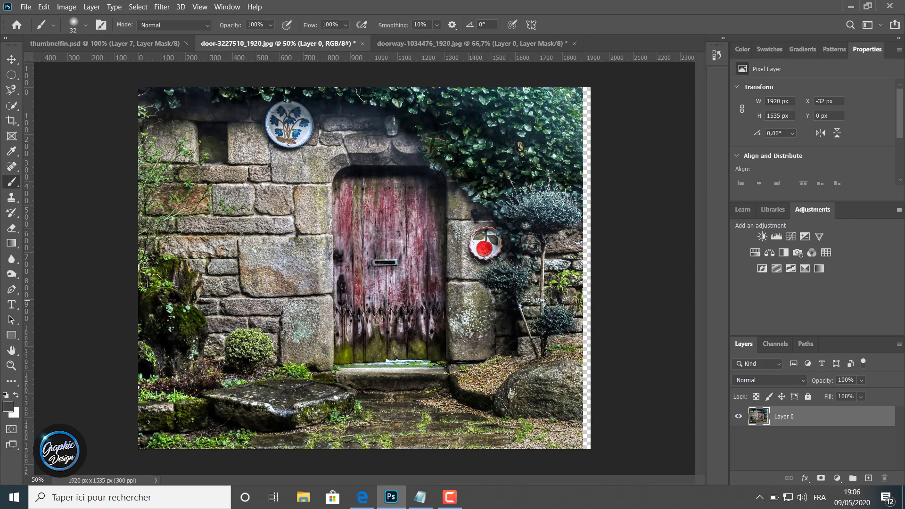
pyautogui.click(426, 43)
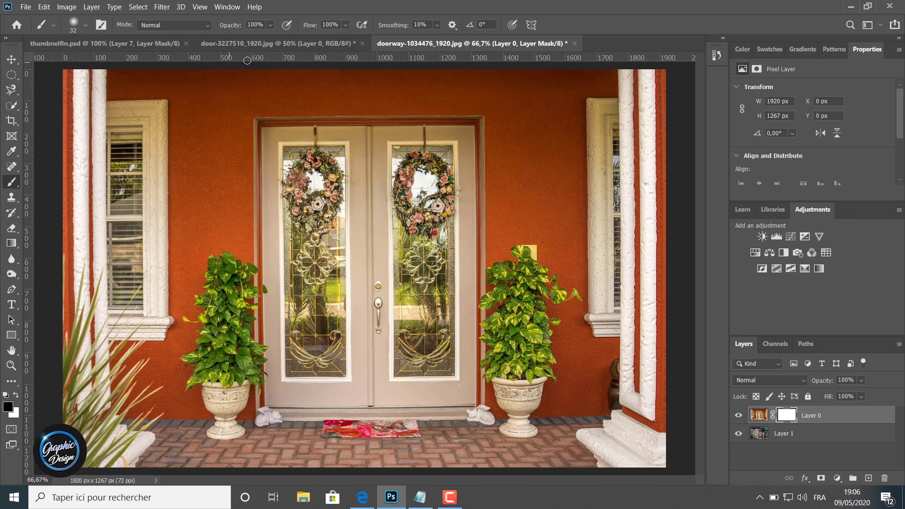
pyautogui.click(256, 43)
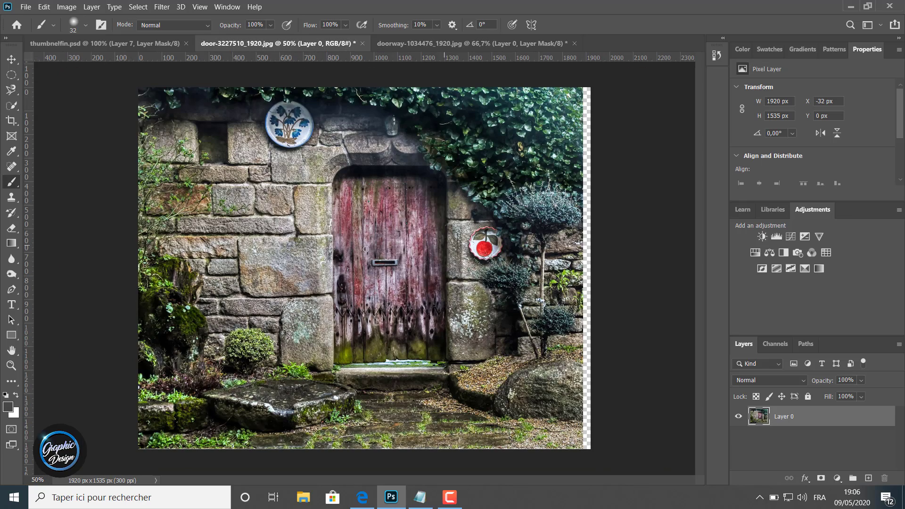
pyautogui.click(143, 45)
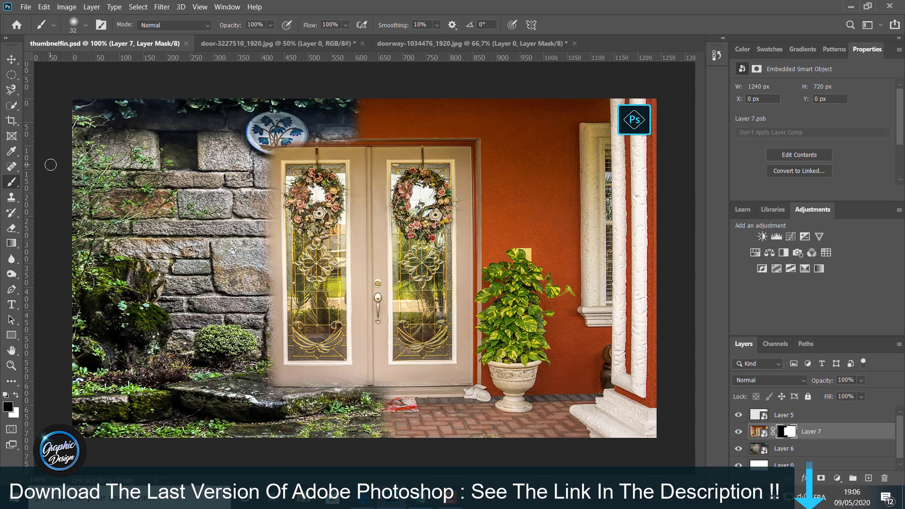
pyautogui.click(270, 43)
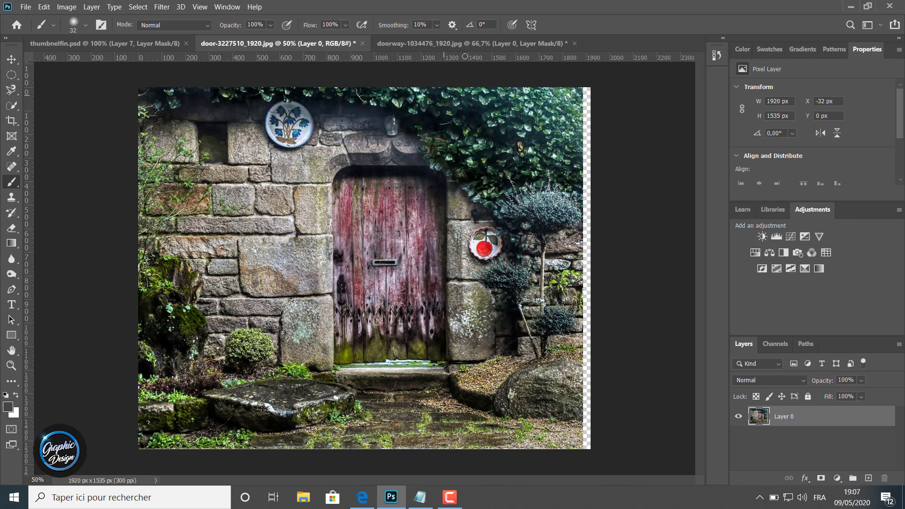
# In doorway-1034476_1920.jpg, delete Layer 1 and remove the mask of Layer 0 without applying it
pyautogui.click(471, 40)
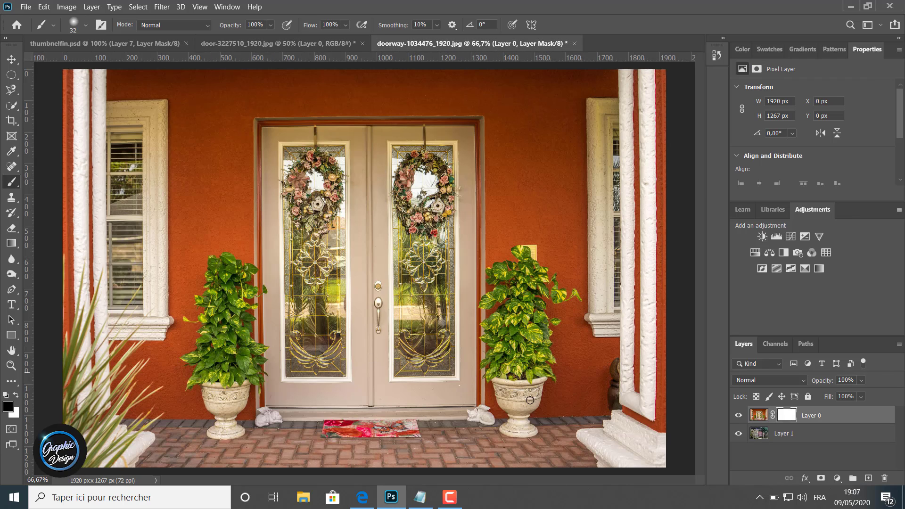
pyautogui.moveTo(790, 438); pyautogui.dragTo(884, 478)
pyautogui.moveTo(792, 417); pyautogui.dragTo(886, 479)
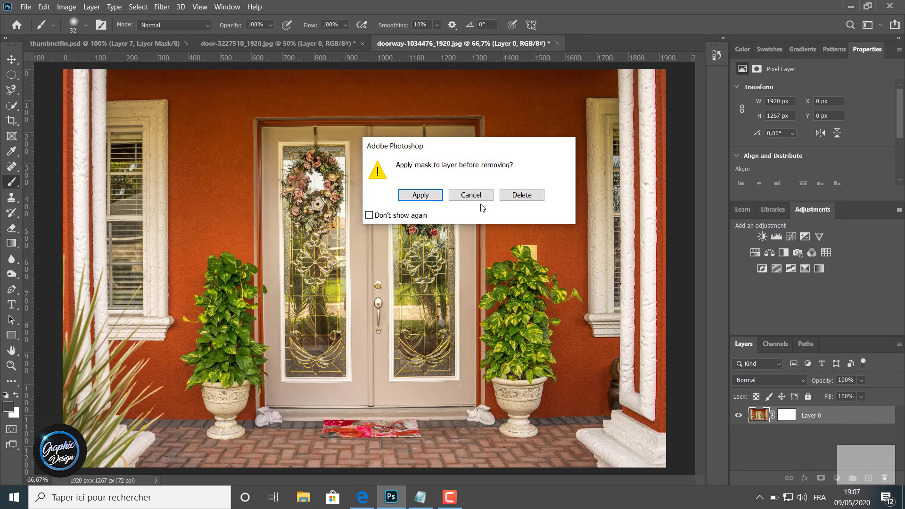
pyautogui.click(522, 195)
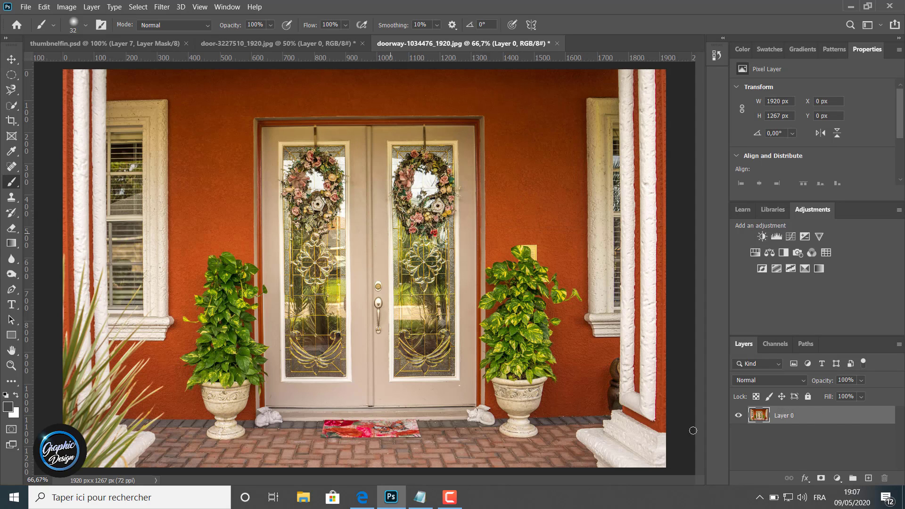
# Copy the stone-wall photo from door-3227510_1920.jpg into doorway-1034476_1920.jpg and position it to cover the whole canvas
pyautogui.click(269, 43)
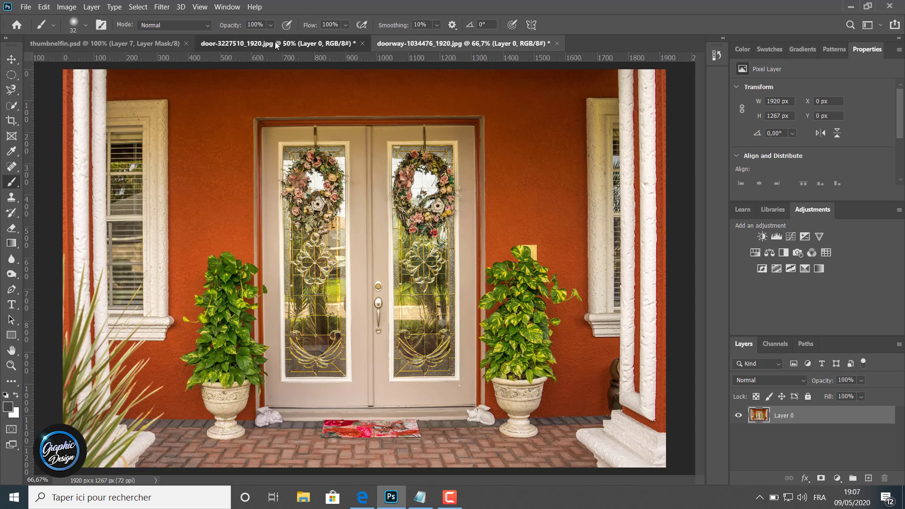
pyautogui.click(12, 61)
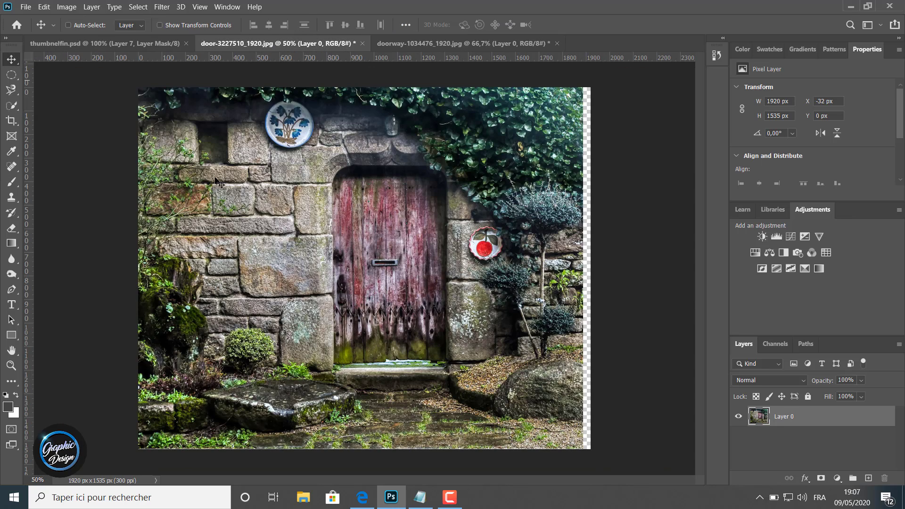
pyautogui.moveTo(390, 286); pyautogui.dragTo(297, 280)
pyautogui.moveTo(211, 230); pyautogui.dragTo(211, 230)
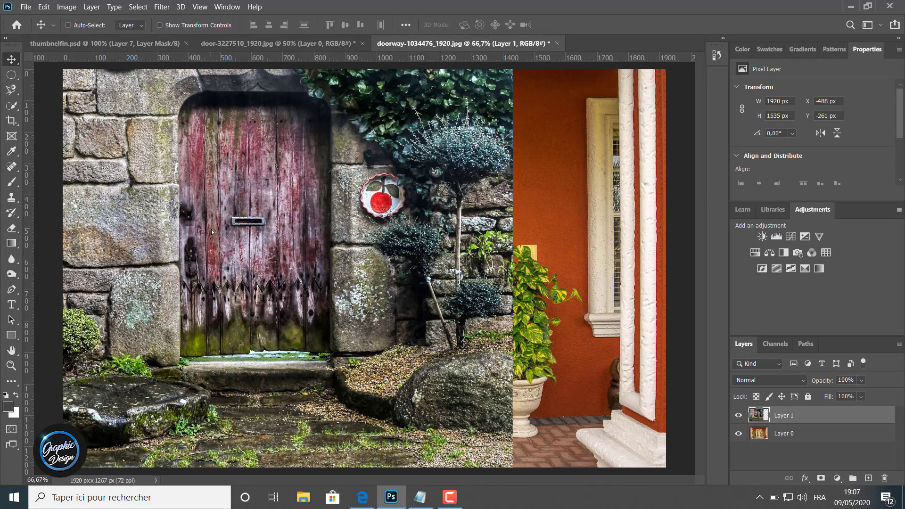
pyautogui.moveTo(206, 141); pyautogui.dragTo(358, 205)
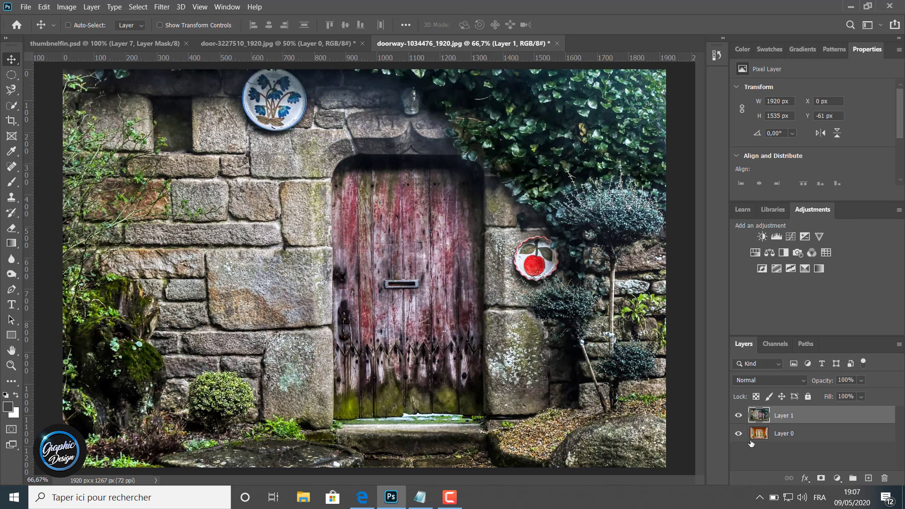
# Move Layer 0 above Layer 1 and compare the two photos by hiding and showing the upper layer
pyautogui.click(739, 416)
pyautogui.click(738, 416)
pyautogui.click(782, 435)
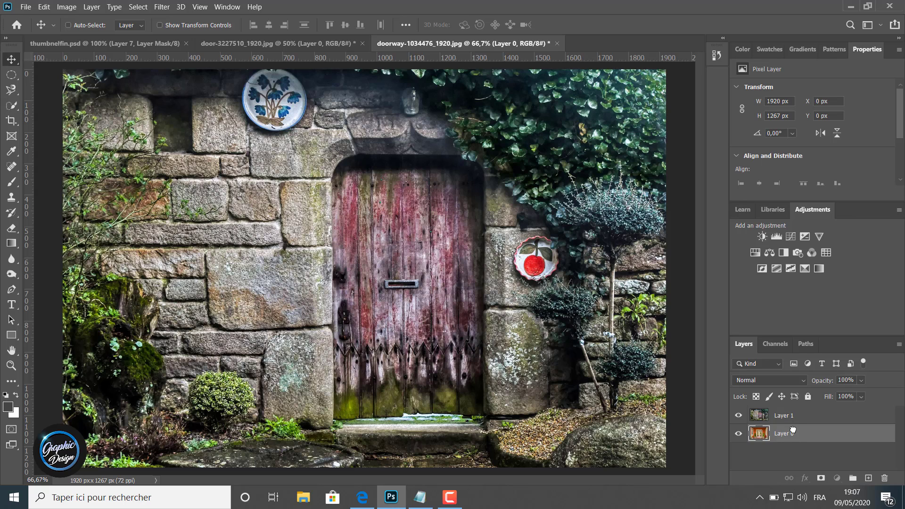
pyautogui.moveTo(793, 432); pyautogui.dragTo(791, 414)
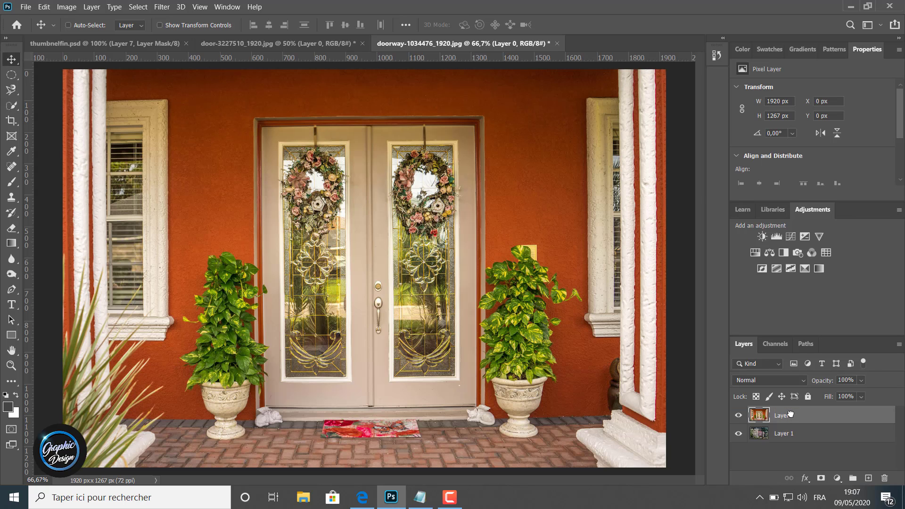
pyautogui.click(739, 415)
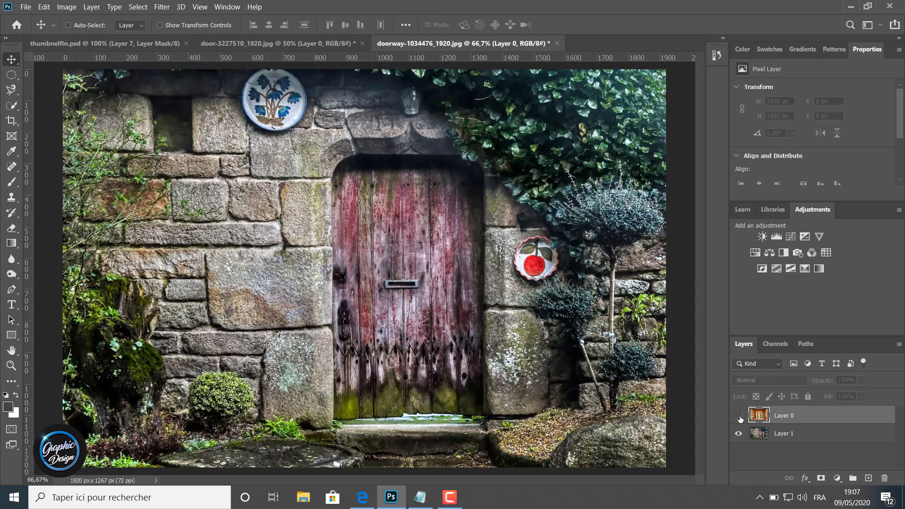
pyautogui.click(738, 415)
pyautogui.click(738, 416)
pyautogui.click(738, 416)
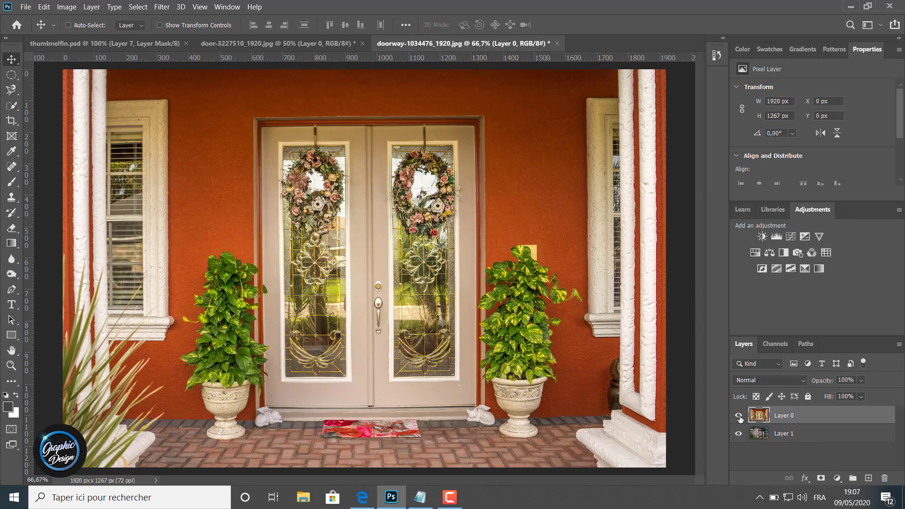
# Add a layer mask to Layer 0 and activate the Brush tool
pyautogui.click(821, 478)
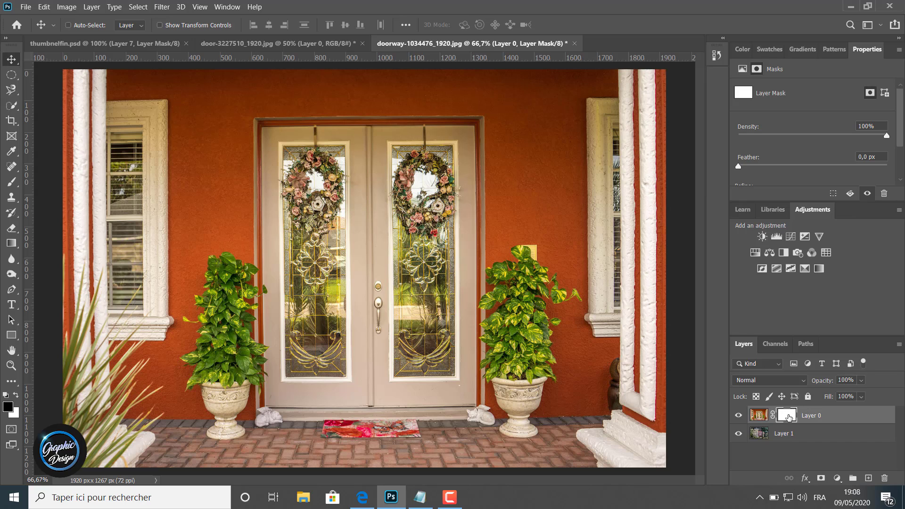
pyautogui.click(12, 182)
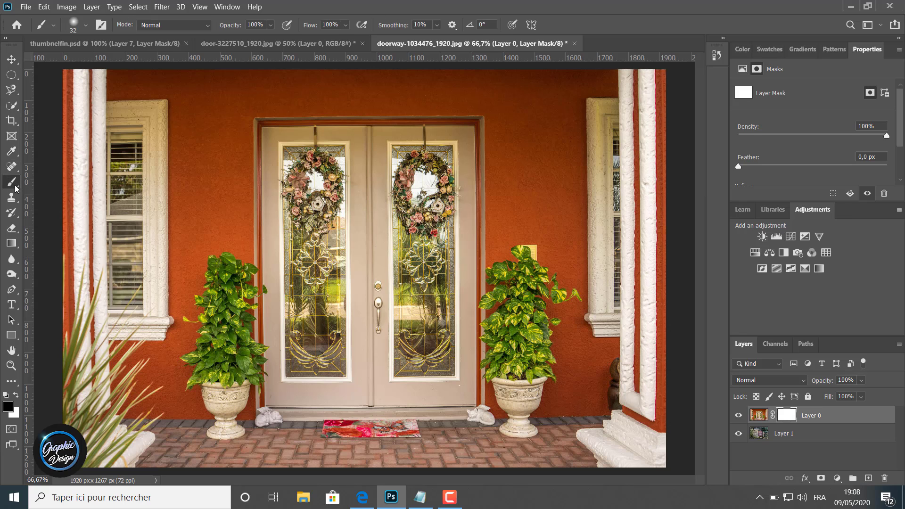
pyautogui.rightClick(15, 188)
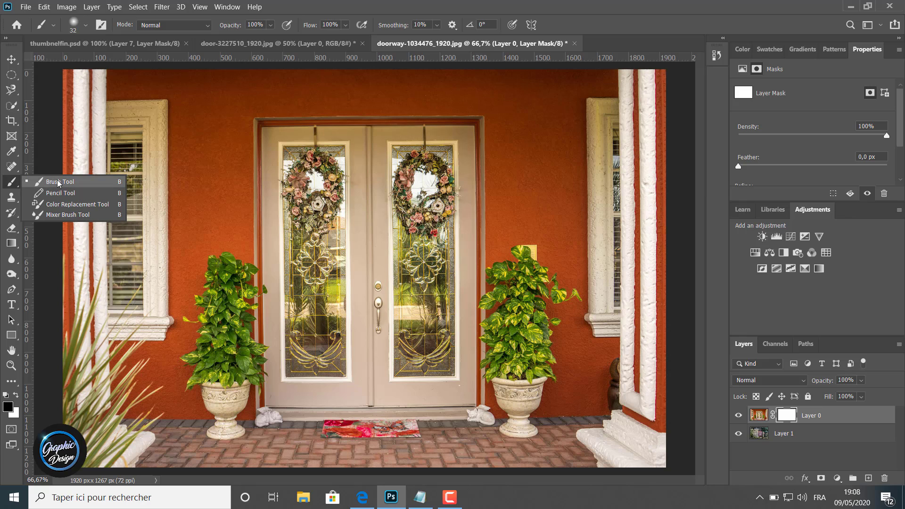
pyautogui.click(14, 186)
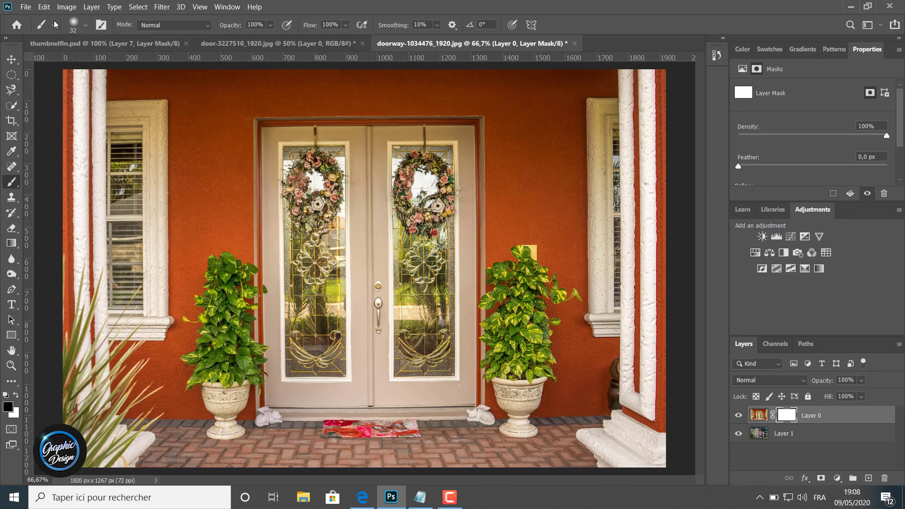
# Set the brush size to 143 px and its hardness to 14%
pyautogui.click(86, 25)
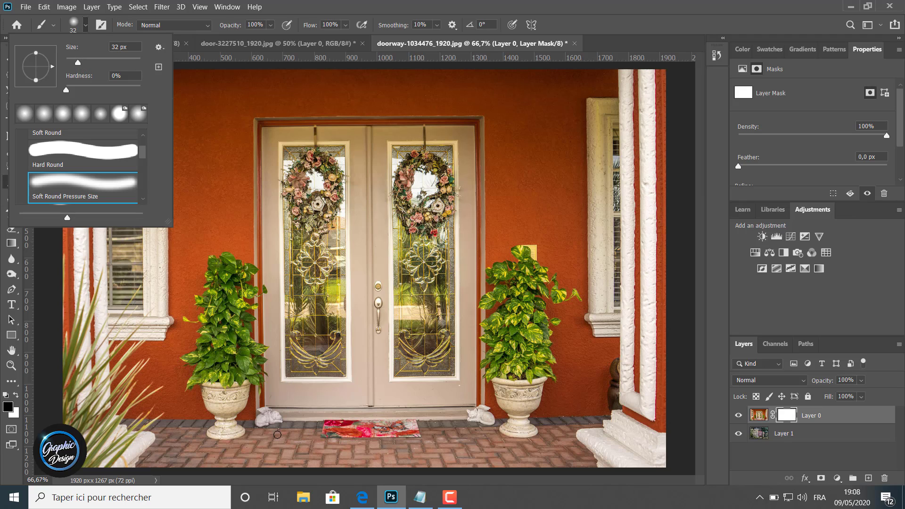
pyautogui.click(79, 64)
pyautogui.moveTo(78, 63); pyautogui.dragTo(112, 62)
pyautogui.moveTo(67, 91); pyautogui.dragTo(78, 92)
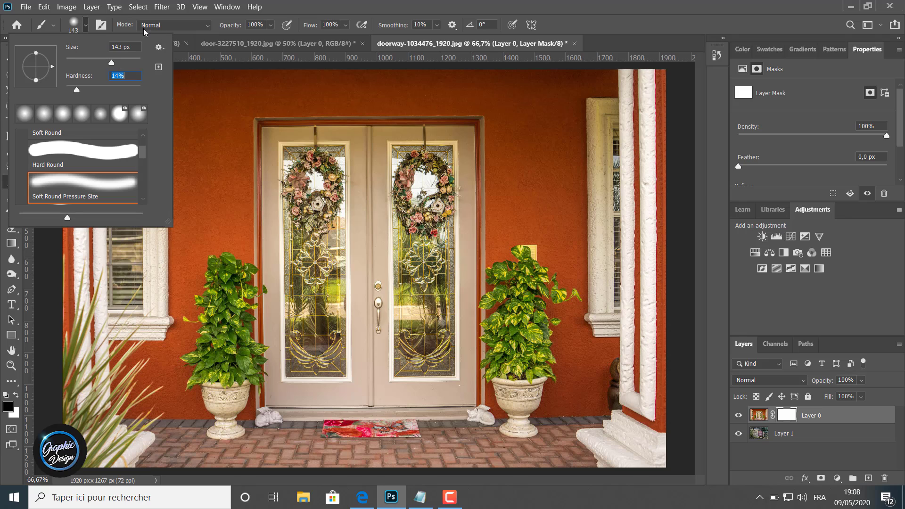
pyautogui.click(86, 27)
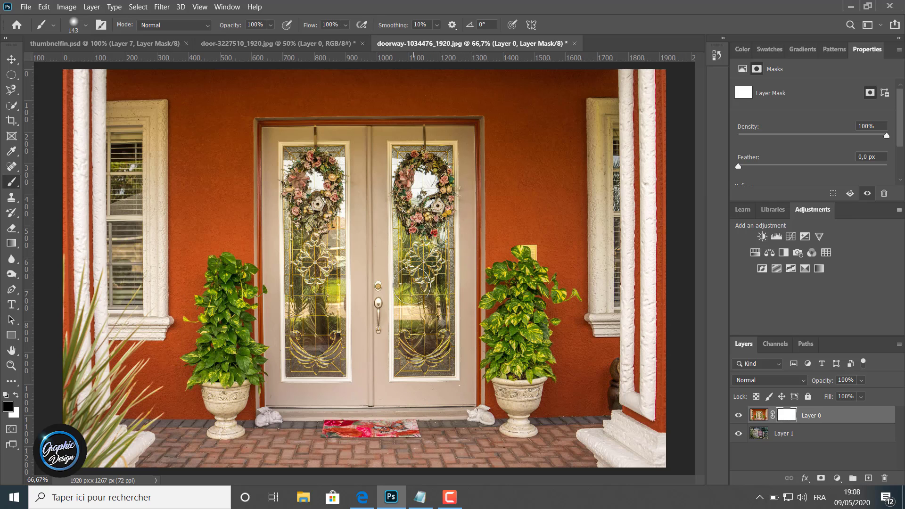
# Paint black on Layer 0's mask over the upper wall and the double door to reveal the wooden door and ivy
pyautogui.moveTo(546, 209); pyautogui.dragTo(545, 186)
pyautogui.moveTo(545, 153)
pyautogui.mouseDown()
pyautogui.moveTo(535, 221)
pyautogui.moveTo(524, 84)
pyautogui.moveTo(338, 75)
pyautogui.moveTo(306, 91)
pyautogui.moveTo(401, 175)
pyautogui.moveTo(413, 238)
pyautogui.mouseUp()
pyautogui.moveTo(458, 108)
pyautogui.mouseDown()
pyautogui.moveTo(406, 300)
pyautogui.moveTo(378, 339)
pyautogui.moveTo(469, 286)
pyautogui.moveTo(596, 96)
pyautogui.moveTo(605, 53)
pyautogui.moveTo(482, 217)
pyautogui.moveTo(480, 242)
pyautogui.moveTo(458, 238)
pyautogui.moveTo(442, 178)
pyautogui.moveTo(528, 155)
pyautogui.moveTo(580, 85)
pyautogui.mouseUp()
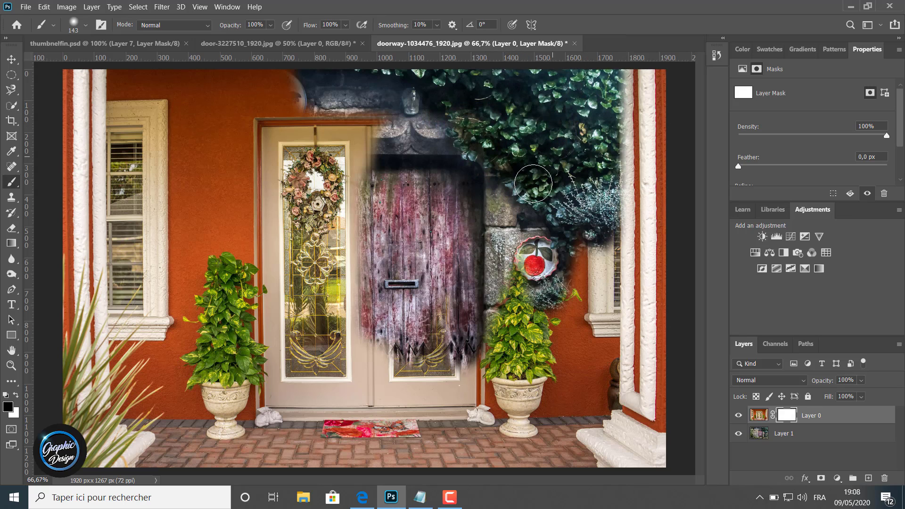
pyautogui.moveTo(448, 310)
pyautogui.mouseDown()
pyautogui.moveTo(390, 385)
pyautogui.moveTo(393, 405)
pyautogui.moveTo(458, 384)
pyautogui.moveTo(471, 317)
pyautogui.moveTo(471, 310)
pyautogui.moveTo(424, 303)
pyautogui.moveTo(403, 319)
pyautogui.moveTo(390, 350)
pyautogui.moveTo(411, 316)
pyautogui.moveTo(409, 253)
pyautogui.mouseUp()
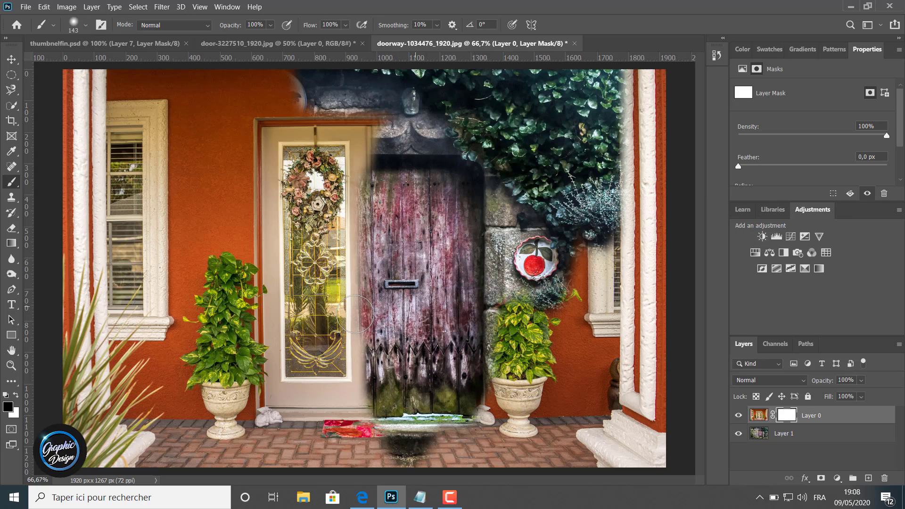
pyautogui.moveTo(363, 313)
pyautogui.mouseDown()
pyautogui.moveTo(324, 240)
pyautogui.moveTo(317, 168)
pyautogui.moveTo(286, 166)
pyautogui.moveTo(290, 241)
pyautogui.moveTo(329, 314)
pyautogui.moveTo(346, 373)
pyautogui.moveTo(367, 403)
pyautogui.moveTo(396, 396)
pyautogui.mouseUp()
pyautogui.moveTo(379, 168)
pyautogui.mouseDown()
pyautogui.moveTo(358, 162)
pyautogui.moveTo(377, 158)
pyautogui.mouseUp()
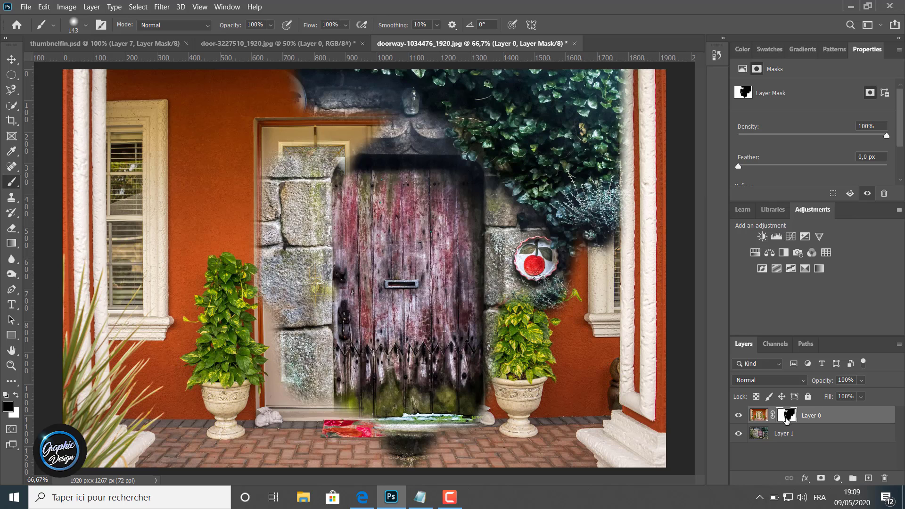
# Switch the foreground color to white and paint over most of the masked area to bring the orange doorway back
pyautogui.click(17, 396)
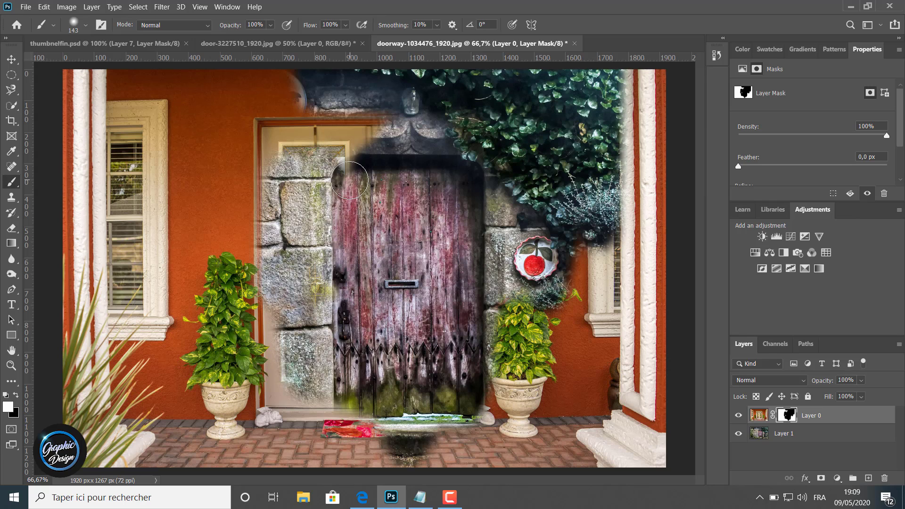
pyautogui.moveTo(351, 184)
pyautogui.mouseDown()
pyautogui.moveTo(315, 207)
pyautogui.moveTo(306, 148)
pyautogui.moveTo(273, 167)
pyautogui.moveTo(259, 275)
pyautogui.moveTo(291, 312)
pyautogui.moveTo(304, 252)
pyautogui.moveTo(329, 222)
pyautogui.moveTo(324, 321)
pyautogui.moveTo(343, 235)
pyautogui.moveTo(349, 93)
pyautogui.mouseUp()
pyautogui.moveTo(323, 88)
pyautogui.mouseDown()
pyautogui.moveTo(290, 104)
pyautogui.moveTo(325, 105)
pyautogui.moveTo(321, 86)
pyautogui.moveTo(464, 105)
pyautogui.moveTo(542, 96)
pyautogui.moveTo(519, 87)
pyautogui.moveTo(534, 81)
pyautogui.moveTo(427, 74)
pyautogui.moveTo(522, 101)
pyautogui.moveTo(460, 104)
pyautogui.moveTo(602, 114)
pyautogui.moveTo(580, 111)
pyautogui.moveTo(597, 132)
pyautogui.moveTo(480, 128)
pyautogui.moveTo(421, 144)
pyautogui.moveTo(378, 251)
pyautogui.moveTo(385, 346)
pyautogui.moveTo(375, 363)
pyautogui.moveTo(350, 292)
pyautogui.moveTo(378, 307)
pyautogui.moveTo(443, 292)
pyautogui.moveTo(456, 319)
pyautogui.moveTo(469, 308)
pyautogui.moveTo(436, 301)
pyautogui.moveTo(420, 266)
pyautogui.moveTo(457, 209)
pyautogui.moveTo(533, 218)
pyautogui.moveTo(502, 345)
pyautogui.moveTo(450, 378)
pyautogui.moveTo(453, 436)
pyautogui.moveTo(369, 334)
pyautogui.moveTo(353, 248)
pyautogui.moveTo(356, 325)
pyautogui.moveTo(390, 442)
pyautogui.moveTo(390, 402)
pyautogui.moveTo(390, 432)
pyautogui.moveTo(485, 381)
pyautogui.moveTo(515, 212)
pyautogui.moveTo(510, 169)
pyautogui.moveTo(548, 168)
pyautogui.moveTo(550, 203)
pyautogui.mouseUp()
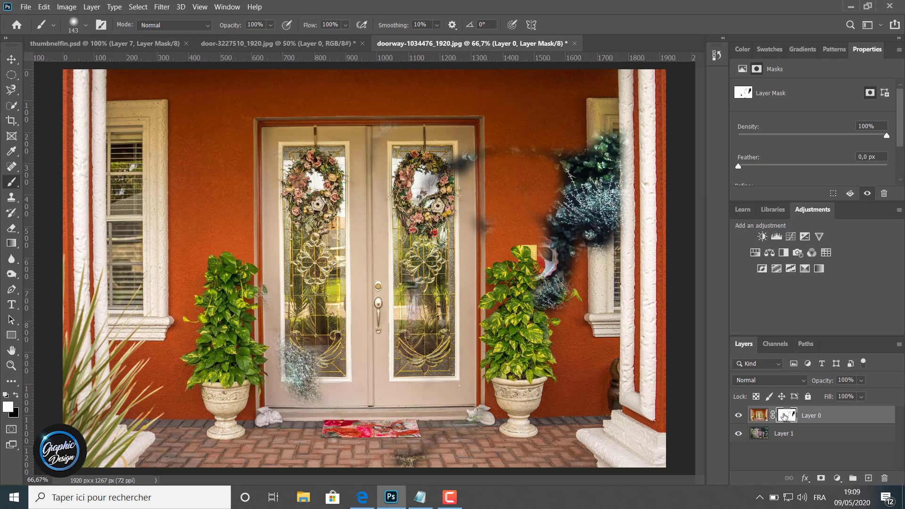
# Delete the painted mask of Layer 0 without applying it and add a fresh layer mask
pyautogui.moveTo(784, 415); pyautogui.dragTo(883, 476)
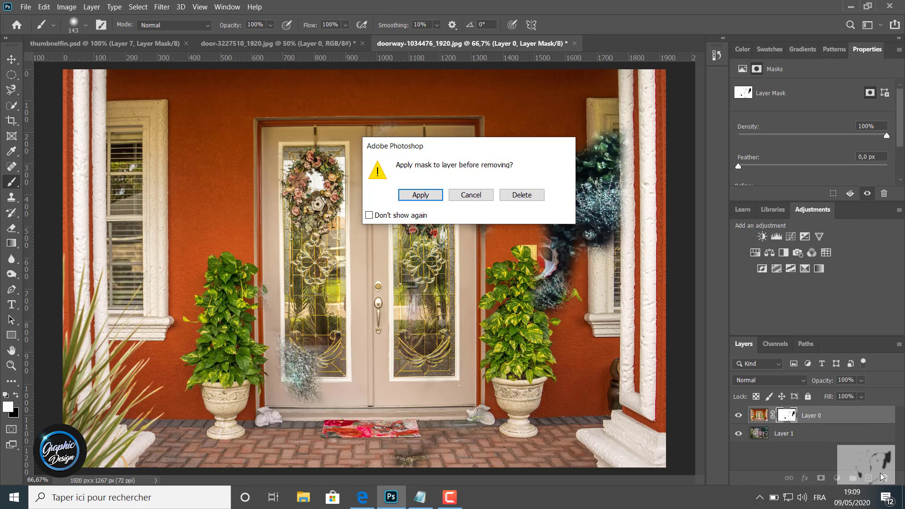
pyautogui.click(521, 195)
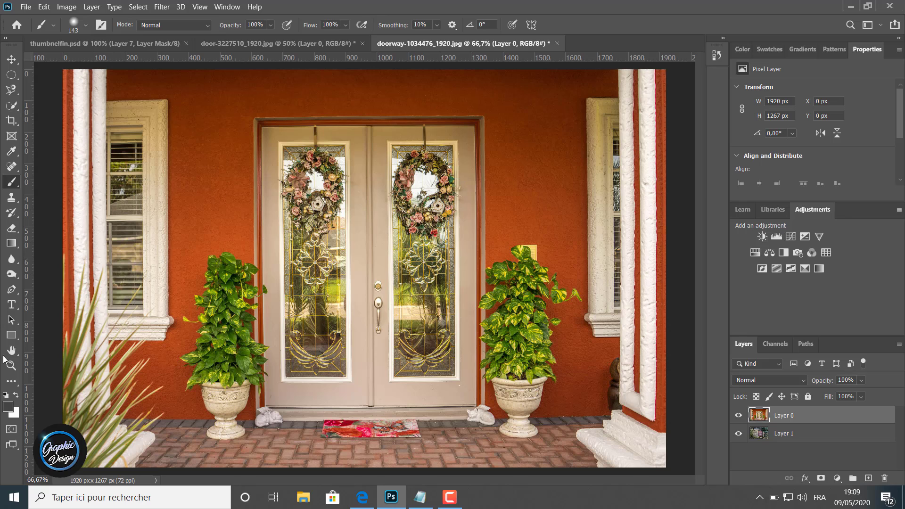
pyautogui.click(821, 478)
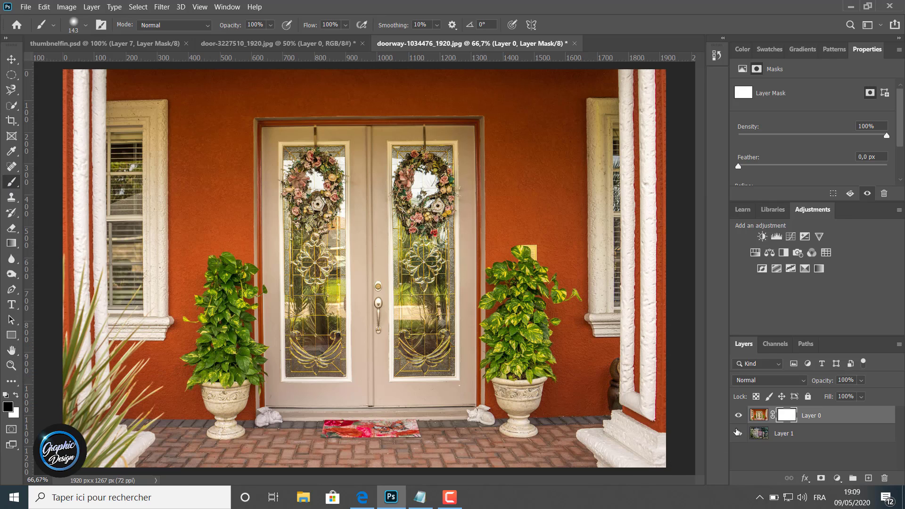
# Paint gray strokes directly on Layer 0's image instead of its mask, and undo them
pyautogui.click(754, 415)
pyautogui.moveTo(208, 162)
pyautogui.mouseDown()
pyautogui.moveTo(343, 164)
pyautogui.moveTo(104, 111)
pyautogui.moveTo(249, 267)
pyautogui.moveTo(396, 257)
pyautogui.mouseUp()
pyautogui.moveTo(321, 240)
pyautogui.mouseDown()
pyautogui.moveTo(170, 217)
pyautogui.moveTo(208, 367)
pyautogui.moveTo(509, 216)
pyautogui.moveTo(272, 207)
pyautogui.moveTo(273, 224)
pyautogui.mouseUp()
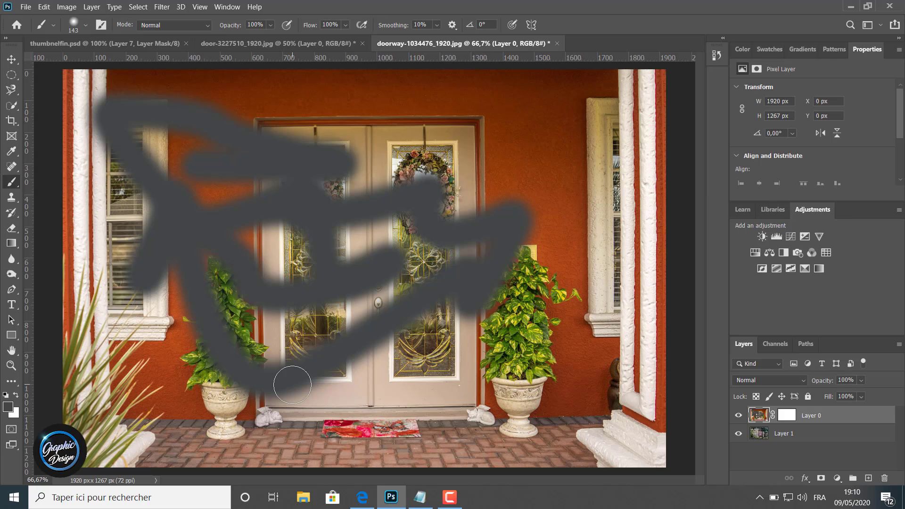
pyautogui.hotkey('ctrl', 'z')
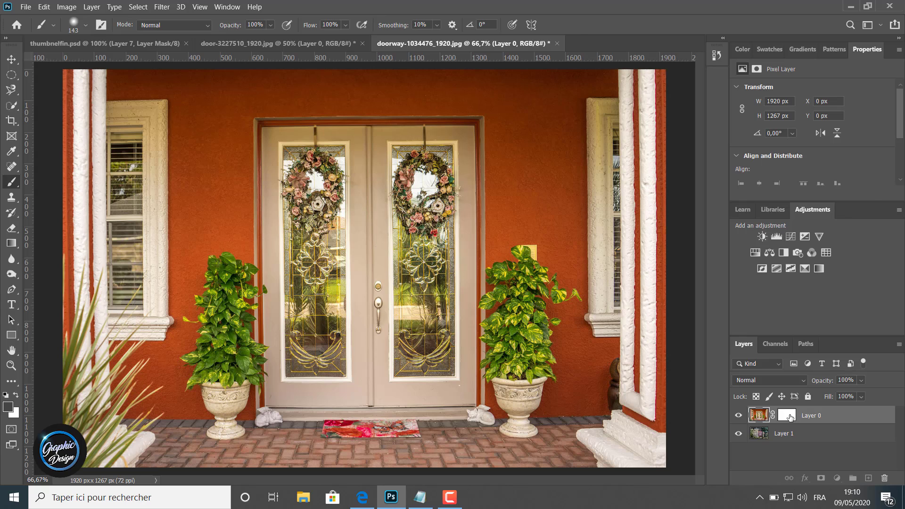
# Target Layer 0's mask and paint black over the window side and lower ground to reveal the stone wall and garden bed
pyautogui.click(791, 416)
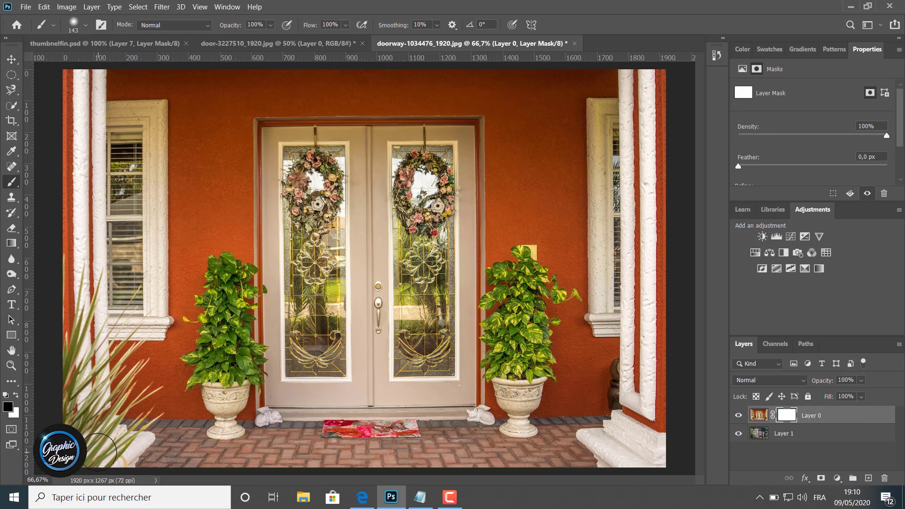
pyautogui.moveTo(98, 452)
pyautogui.mouseDown()
pyautogui.moveTo(89, 412)
pyautogui.moveTo(86, 450)
pyautogui.moveTo(74, 394)
pyautogui.moveTo(73, 460)
pyautogui.mouseUp()
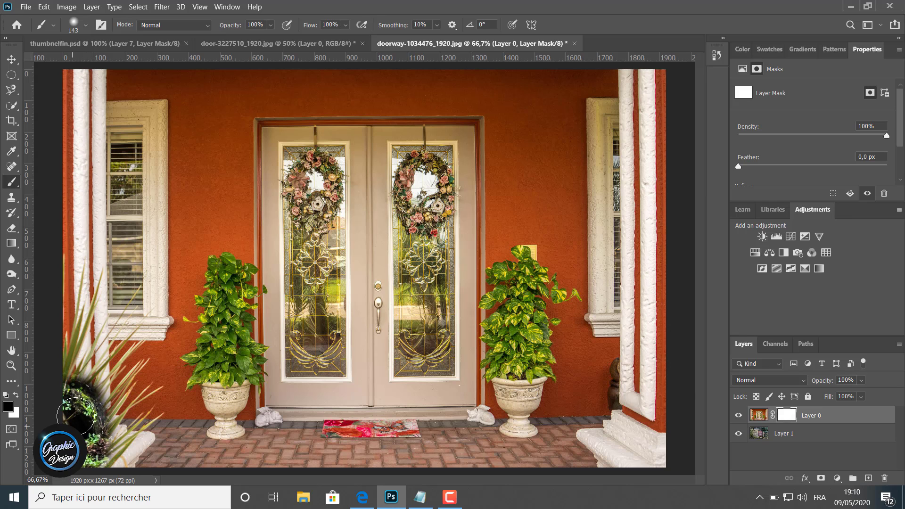
pyautogui.moveTo(75, 415)
pyautogui.mouseDown()
pyautogui.moveTo(98, 279)
pyautogui.moveTo(75, 374)
pyautogui.moveTo(70, 298)
pyautogui.moveTo(96, 125)
pyautogui.moveTo(72, 169)
pyautogui.moveTo(69, 139)
pyautogui.moveTo(93, 74)
pyautogui.moveTo(105, 82)
pyautogui.moveTo(111, 119)
pyautogui.moveTo(118, 231)
pyautogui.moveTo(122, 191)
pyautogui.moveTo(137, 271)
pyautogui.moveTo(126, 387)
pyautogui.moveTo(132, 361)
pyautogui.moveTo(136, 402)
pyautogui.moveTo(120, 476)
pyautogui.moveTo(99, 470)
pyautogui.moveTo(102, 460)
pyautogui.moveTo(148, 460)
pyautogui.moveTo(172, 422)
pyautogui.moveTo(180, 320)
pyautogui.moveTo(172, 293)
pyautogui.moveTo(167, 328)
pyautogui.moveTo(187, 388)
pyautogui.moveTo(197, 380)
pyautogui.moveTo(204, 390)
pyautogui.moveTo(230, 282)
pyautogui.moveTo(227, 316)
pyautogui.moveTo(212, 312)
pyautogui.moveTo(181, 148)
pyautogui.moveTo(167, 202)
pyautogui.moveTo(88, 94)
pyautogui.moveTo(135, 75)
pyautogui.moveTo(92, 74)
pyautogui.mouseUp()
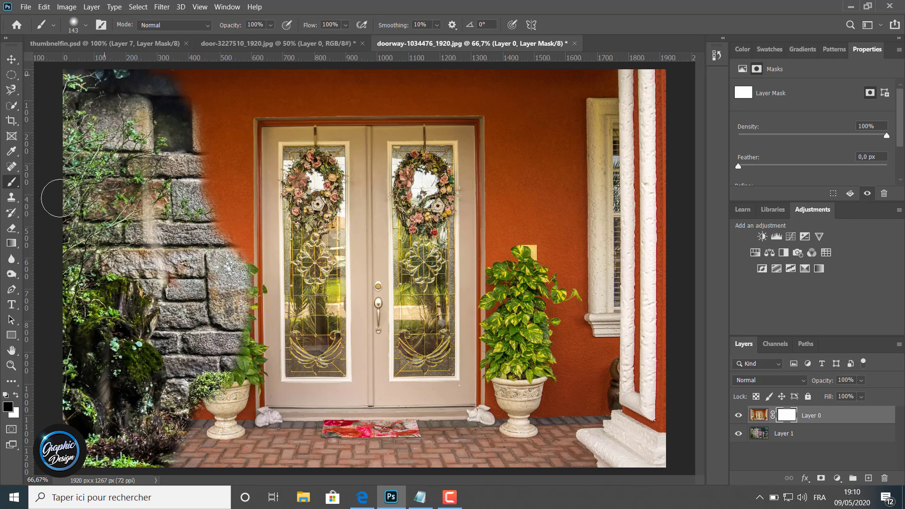
pyautogui.moveTo(171, 469)
pyautogui.mouseDown()
pyautogui.moveTo(216, 370)
pyautogui.moveTo(229, 395)
pyautogui.moveTo(229, 469)
pyautogui.moveTo(340, 473)
pyautogui.moveTo(357, 463)
pyautogui.moveTo(355, 433)
pyautogui.moveTo(365, 431)
pyautogui.moveTo(333, 443)
pyautogui.moveTo(328, 434)
pyautogui.moveTo(305, 449)
pyautogui.moveTo(239, 452)
pyautogui.mouseUp()
pyautogui.moveTo(223, 421)
pyautogui.mouseDown()
pyautogui.moveTo(350, 426)
pyautogui.moveTo(265, 428)
pyautogui.mouseUp()
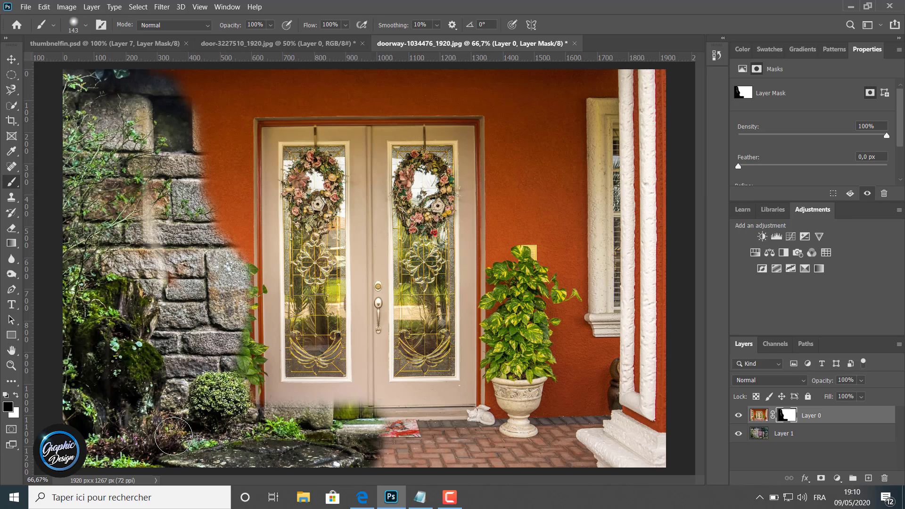
# Paint black on Layer 0's mask along the double door's left side and above it to reveal more stones and the blue plate
pyautogui.moveTo(211, 394)
pyautogui.mouseDown()
pyautogui.moveTo(247, 300)
pyautogui.moveTo(233, 352)
pyautogui.moveTo(250, 341)
pyautogui.moveTo(250, 244)
pyautogui.moveTo(222, 181)
pyautogui.moveTo(206, 169)
pyautogui.moveTo(203, 115)
pyautogui.moveTo(203, 191)
pyautogui.moveTo(201, 48)
pyautogui.moveTo(205, 59)
pyautogui.moveTo(154, 80)
pyautogui.moveTo(222, 84)
pyautogui.moveTo(217, 109)
pyautogui.moveTo(228, 131)
pyautogui.moveTo(235, 68)
pyautogui.moveTo(226, 80)
pyautogui.moveTo(259, 82)
pyautogui.moveTo(240, 82)
pyautogui.moveTo(269, 89)
pyautogui.moveTo(243, 98)
pyautogui.moveTo(256, 98)
pyautogui.moveTo(232, 135)
pyautogui.mouseUp()
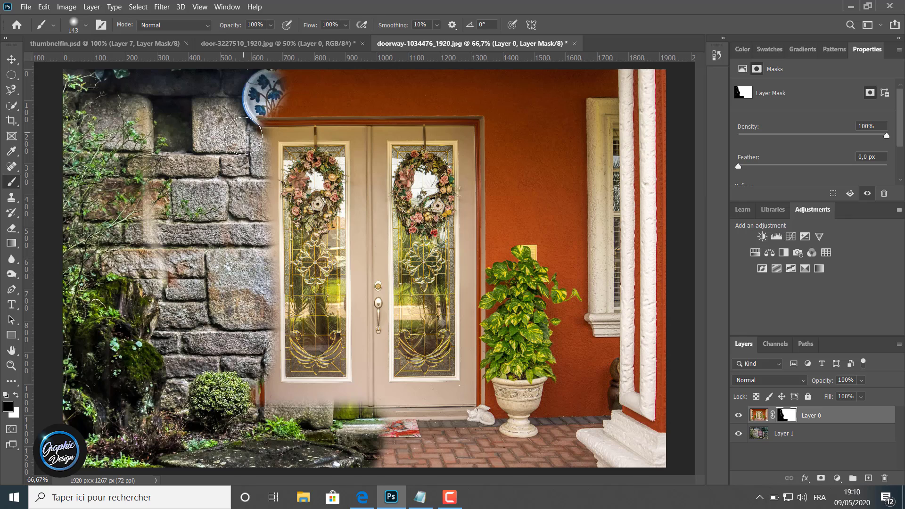
pyautogui.moveTo(244, 135)
pyautogui.mouseDown()
pyautogui.moveTo(274, 110)
pyautogui.moveTo(264, 94)
pyautogui.moveTo(296, 82)
pyautogui.moveTo(287, 82)
pyautogui.moveTo(291, 94)
pyautogui.moveTo(307, 81)
pyautogui.moveTo(342, 78)
pyautogui.moveTo(345, 98)
pyautogui.moveTo(294, 103)
pyautogui.moveTo(349, 105)
pyautogui.moveTo(350, 90)
pyautogui.moveTo(345, 105)
pyautogui.moveTo(294, 104)
pyautogui.moveTo(362, 102)
pyautogui.mouseUp()
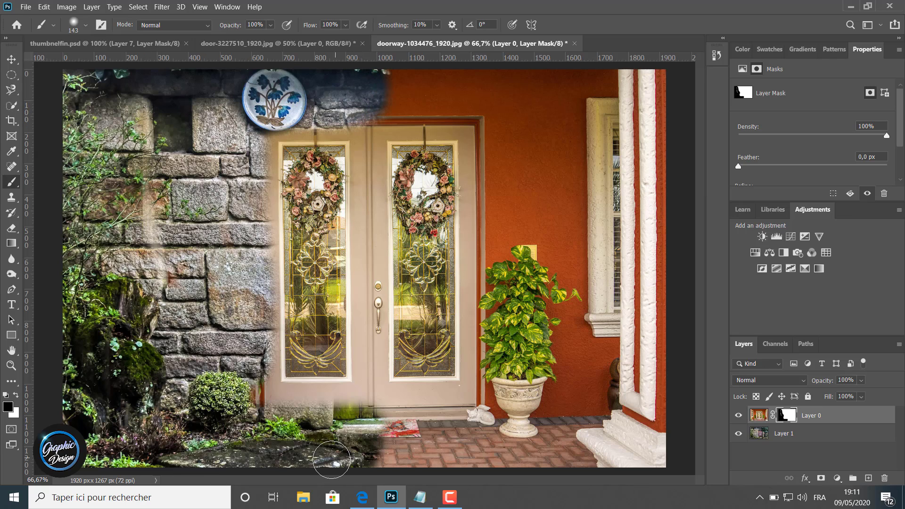
pyautogui.moveTo(377, 455)
pyautogui.mouseDown()
pyautogui.moveTo(371, 465)
pyautogui.moveTo(368, 441)
pyautogui.mouseUp()
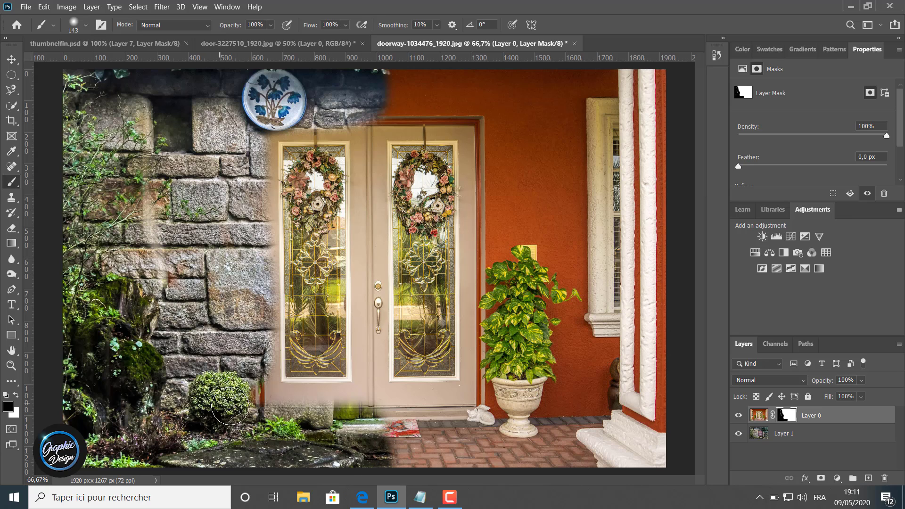
pyautogui.moveTo(230, 406); pyautogui.dragTo(250, 410)
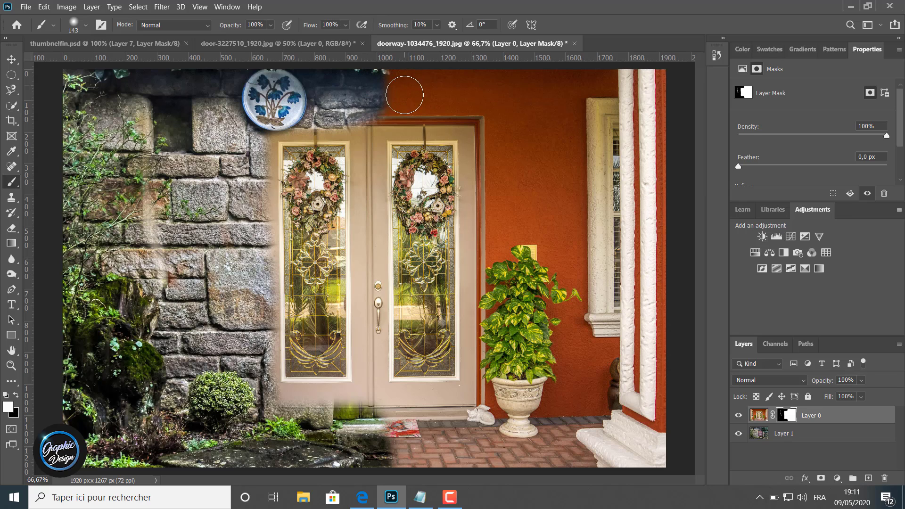
# Switch the foreground color to white and paint back the orange wall above the double door and the door's lower edge
pyautogui.moveTo(398, 95)
pyautogui.mouseDown()
pyautogui.moveTo(392, 81)
pyautogui.moveTo(391, 109)
pyautogui.mouseUp()
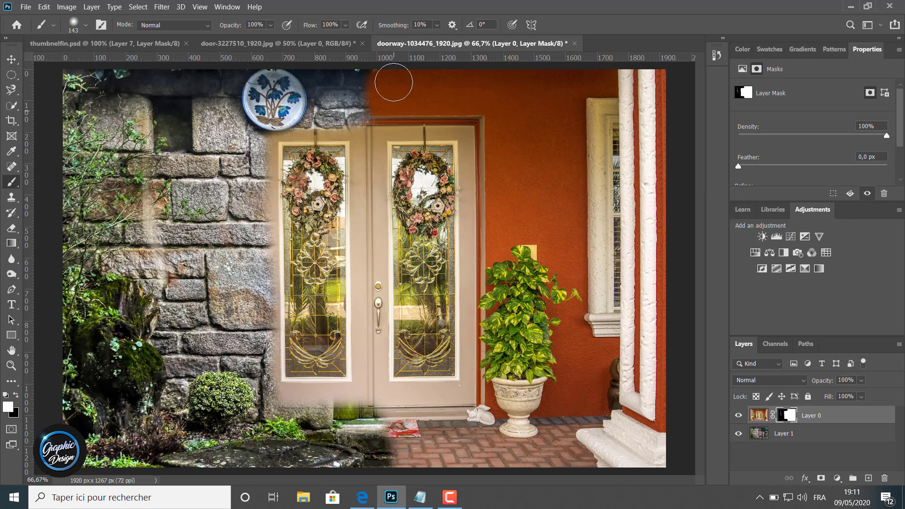
pyautogui.moveTo(385, 102)
pyautogui.mouseDown()
pyautogui.moveTo(383, 79)
pyautogui.moveTo(384, 114)
pyautogui.mouseUp()
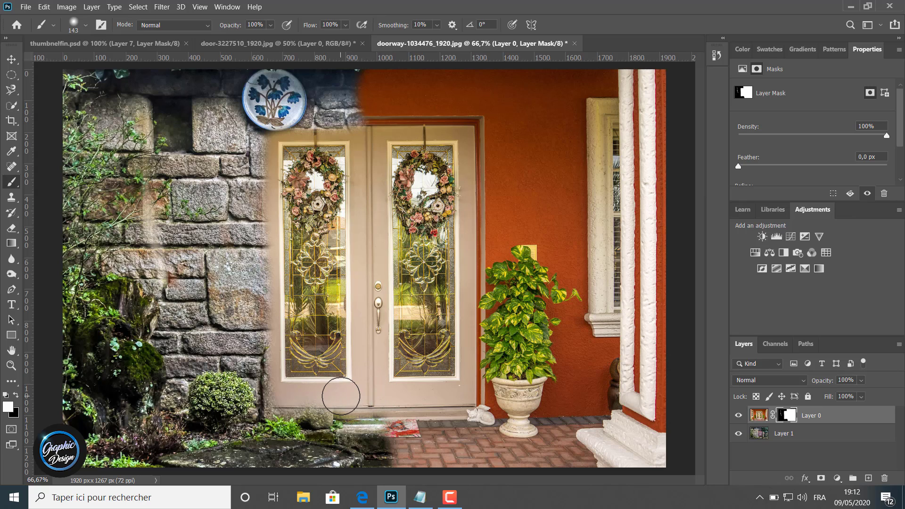
pyautogui.moveTo(372, 396)
pyautogui.mouseDown()
pyautogui.moveTo(282, 396)
pyautogui.moveTo(327, 397)
pyautogui.moveTo(284, 394)
pyautogui.mouseUp()
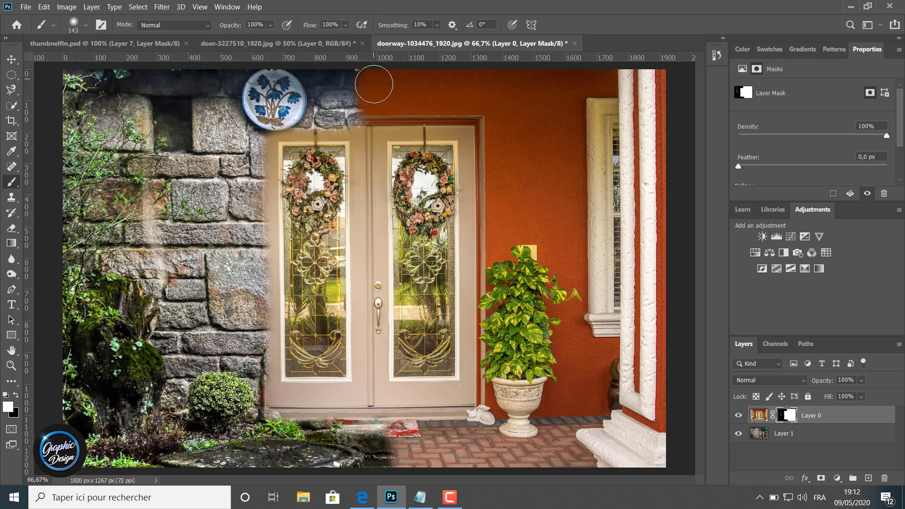
pyautogui.moveTo(374, 84)
pyautogui.mouseDown()
pyautogui.moveTo(375, 120)
pyautogui.moveTo(375, 75)
pyautogui.mouseUp()
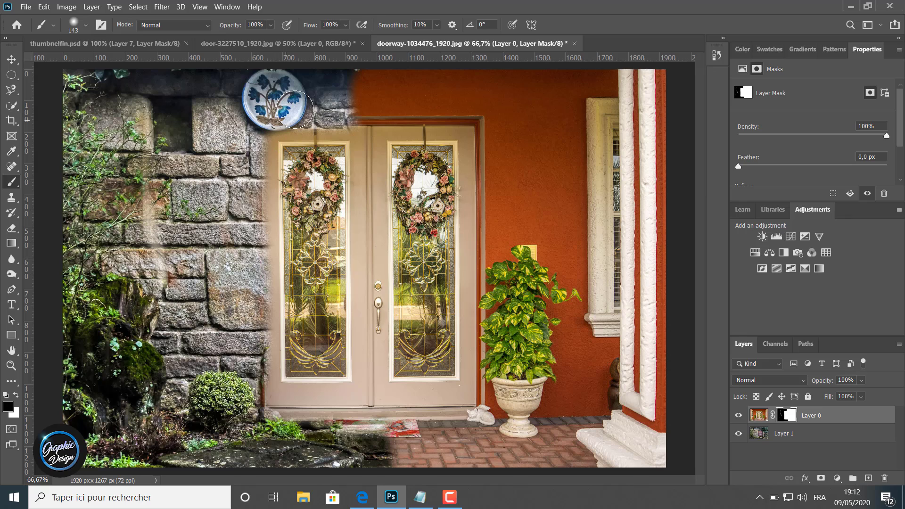
# Refine Layer 0's mask above the double door with alternating black and white strokes, adjusting the stone-to-orange boundary and restoring the door frame's top
pyautogui.moveTo(335, 81)
pyautogui.mouseDown()
pyautogui.moveTo(333, 118)
pyautogui.moveTo(342, 75)
pyautogui.moveTo(340, 119)
pyautogui.mouseUp()
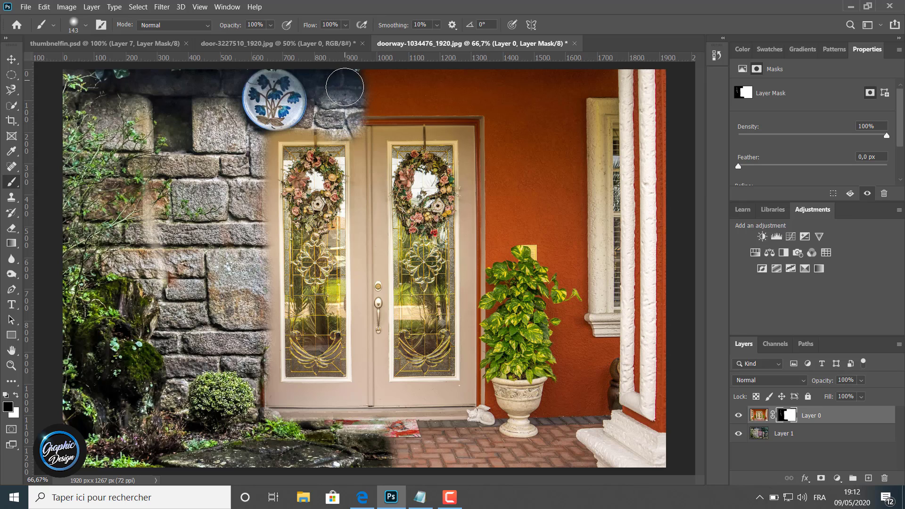
pyautogui.moveTo(347, 81)
pyautogui.mouseDown()
pyautogui.moveTo(348, 106)
pyautogui.moveTo(350, 84)
pyautogui.mouseUp()
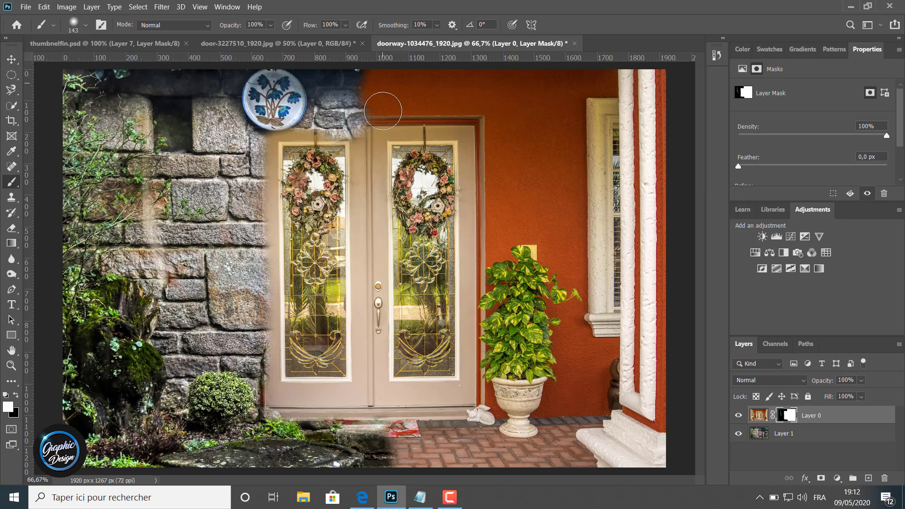
pyautogui.moveTo(382, 81)
pyautogui.mouseDown()
pyautogui.moveTo(377, 91)
pyautogui.moveTo(378, 71)
pyautogui.mouseUp()
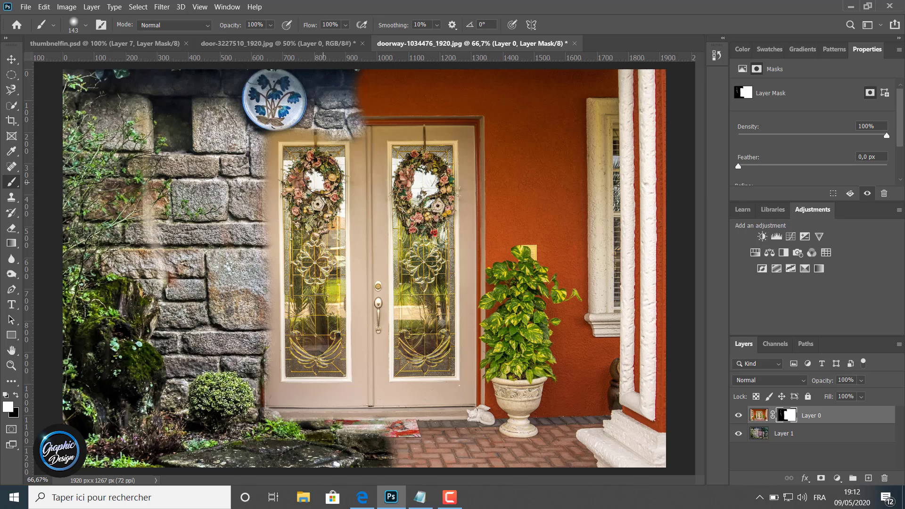
pyautogui.moveTo(323, 154)
pyautogui.mouseDown()
pyautogui.moveTo(356, 153)
pyautogui.moveTo(311, 147)
pyautogui.moveTo(369, 148)
pyautogui.moveTo(288, 139)
pyautogui.moveTo(292, 148)
pyautogui.moveTo(373, 148)
pyautogui.moveTo(289, 148)
pyautogui.moveTo(309, 148)
pyautogui.mouseUp()
pyautogui.moveTo(319, 145)
pyautogui.mouseDown()
pyautogui.moveTo(329, 144)
pyautogui.moveTo(290, 142)
pyautogui.moveTo(298, 168)
pyautogui.mouseUp()
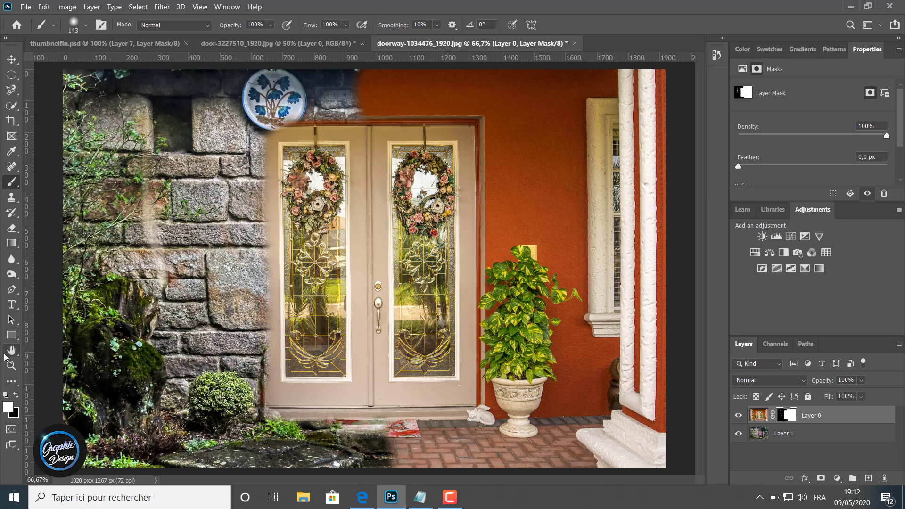
pyautogui.click(16, 395)
pyautogui.moveTo(291, 154)
pyautogui.mouseDown()
pyautogui.moveTo(298, 122)
pyautogui.moveTo(317, 104)
pyautogui.moveTo(280, 107)
pyautogui.moveTo(340, 103)
pyautogui.moveTo(279, 94)
pyautogui.moveTo(339, 95)
pyautogui.moveTo(335, 76)
pyautogui.moveTo(334, 107)
pyautogui.mouseUp()
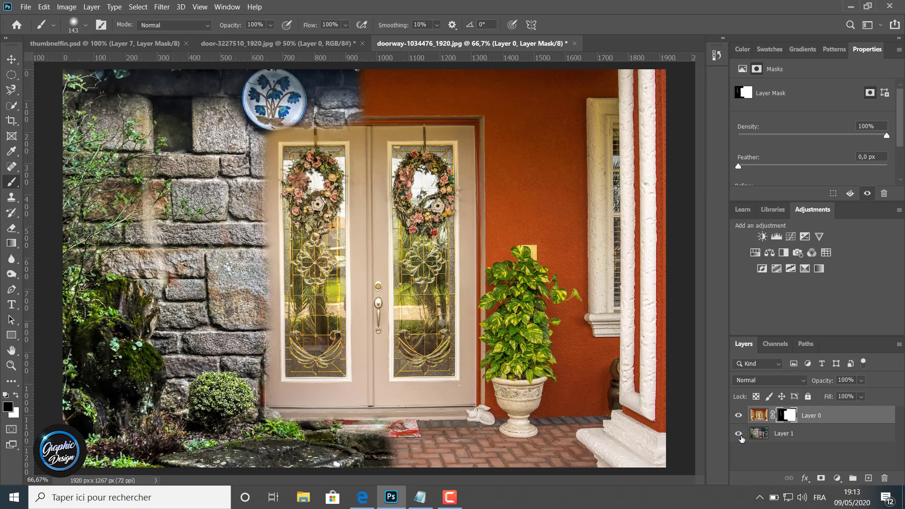
# Compare the composite with Layer 0 hidden and shown, and paint black on its mask over the leftover pale streak on the stone wall
pyautogui.click(739, 415)
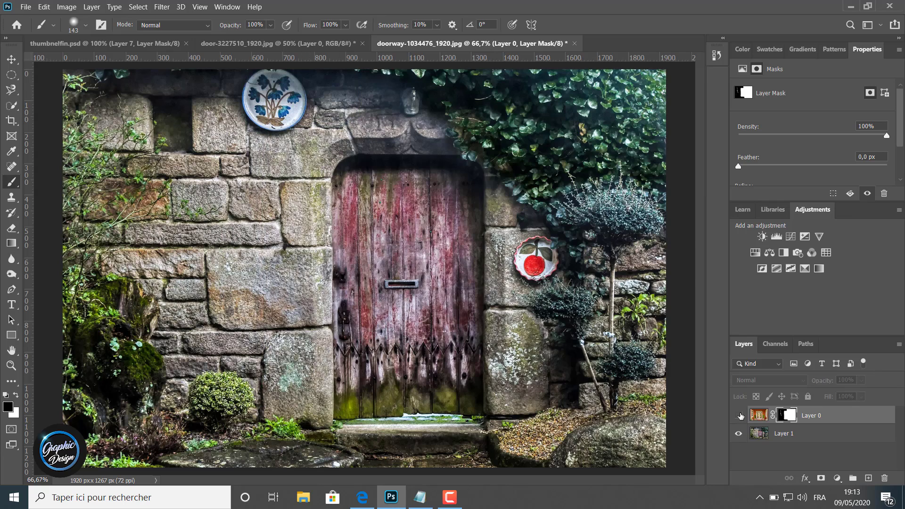
pyautogui.click(739, 415)
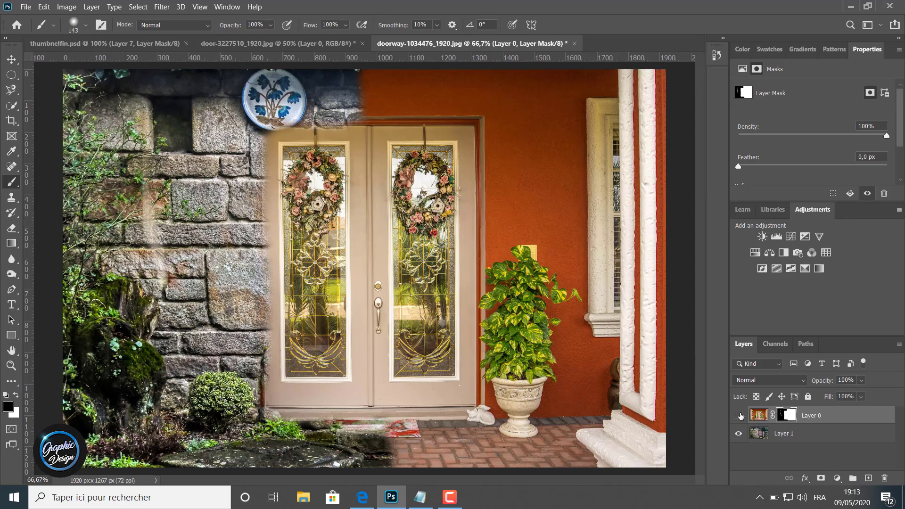
pyautogui.click(739, 415)
pyautogui.click(739, 415)
pyautogui.click(739, 416)
pyautogui.click(739, 415)
pyautogui.moveTo(154, 241)
pyautogui.mouseDown()
pyautogui.moveTo(151, 166)
pyautogui.moveTo(141, 225)
pyautogui.moveTo(148, 264)
pyautogui.moveTo(212, 231)
pyautogui.moveTo(216, 251)
pyautogui.moveTo(216, 291)
pyautogui.moveTo(182, 341)
pyautogui.moveTo(172, 282)
pyautogui.moveTo(187, 205)
pyautogui.mouseUp()
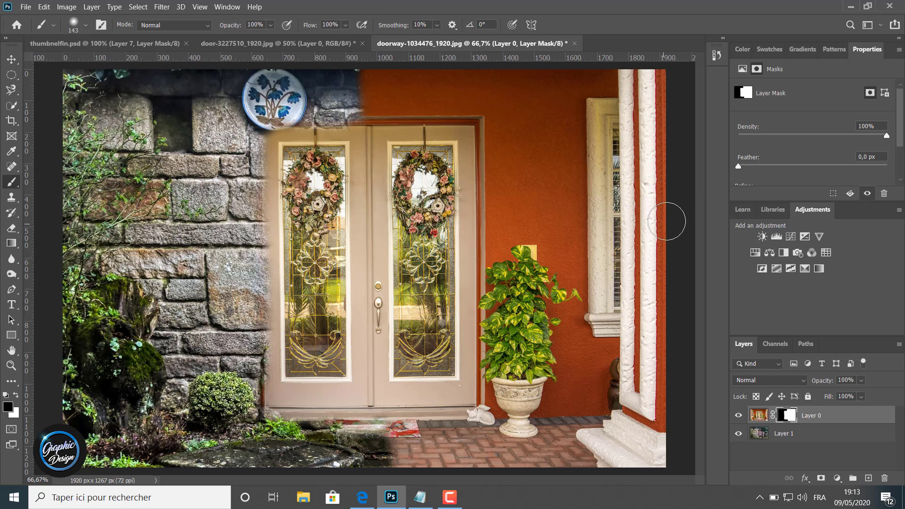
pyautogui.click(8, 60)
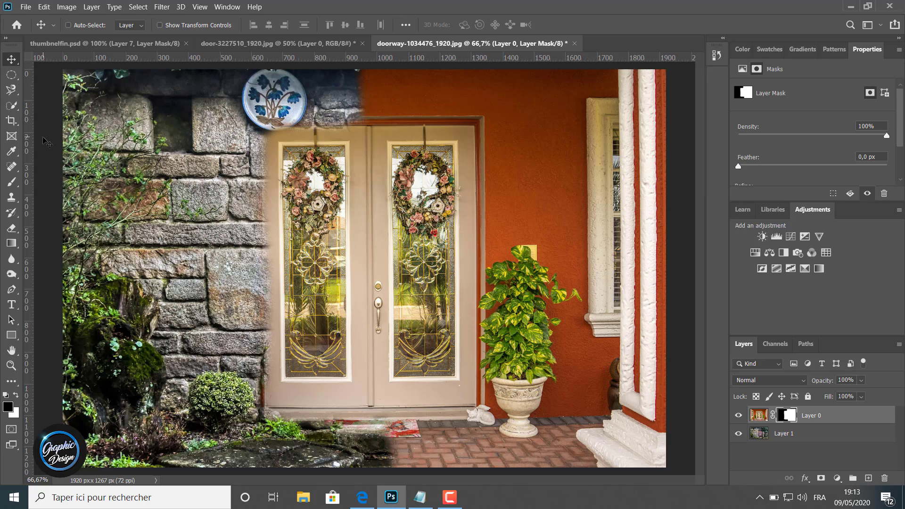